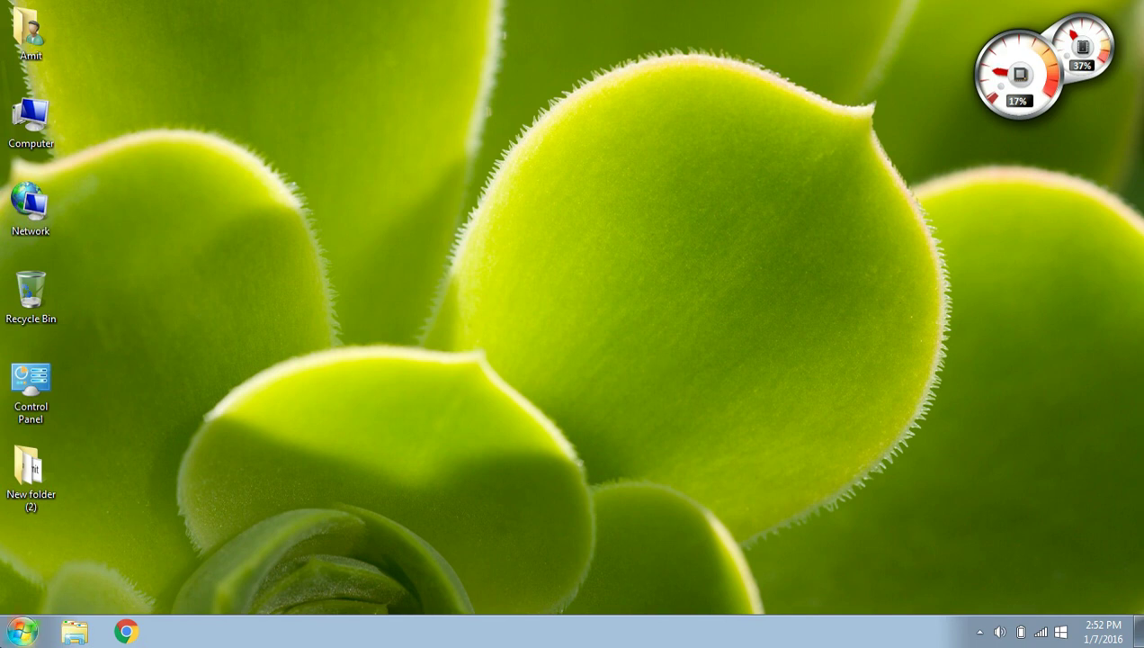
Search the Start menu for SNIPPING, fixing the misspelled search term
click(22, 630)
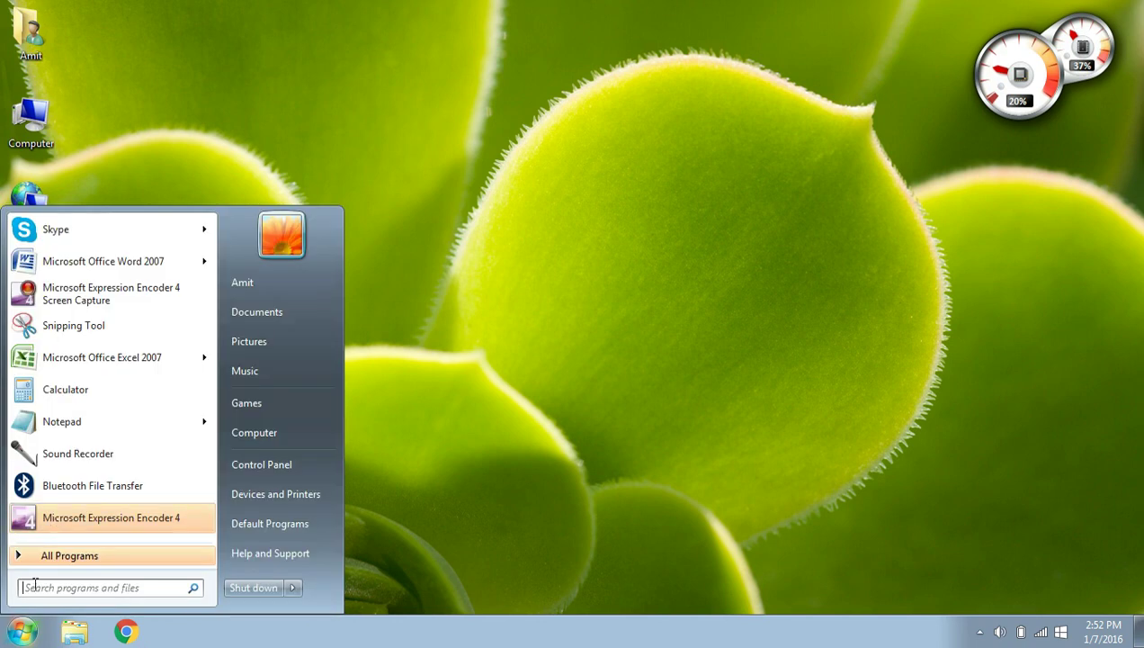
text(SN)
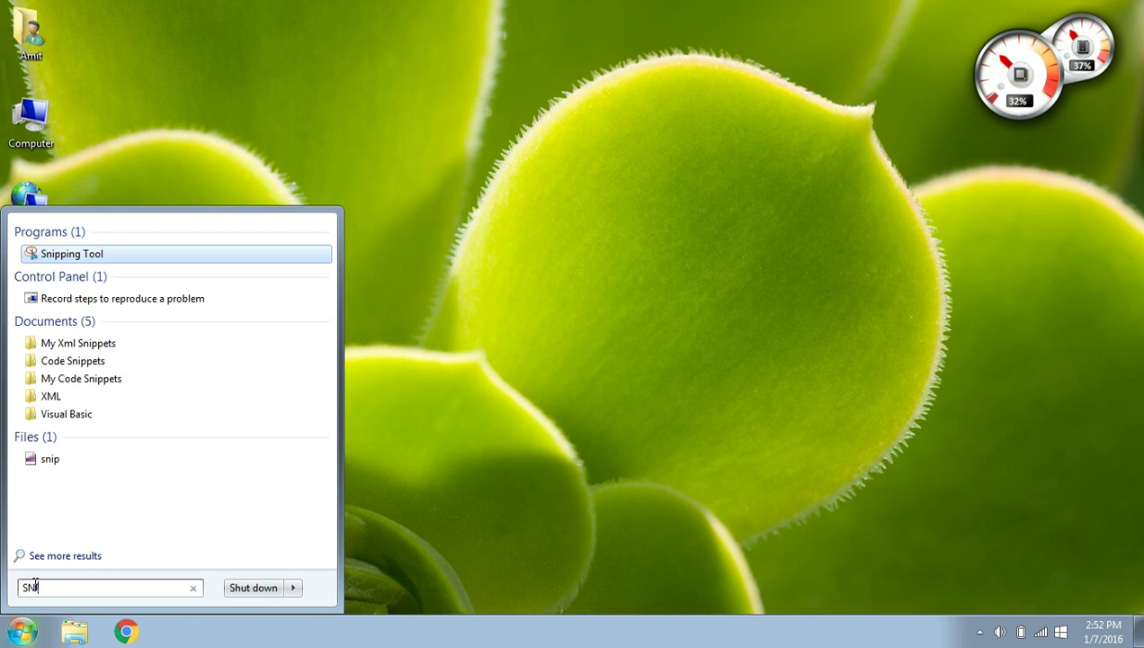
text(IPPIM)
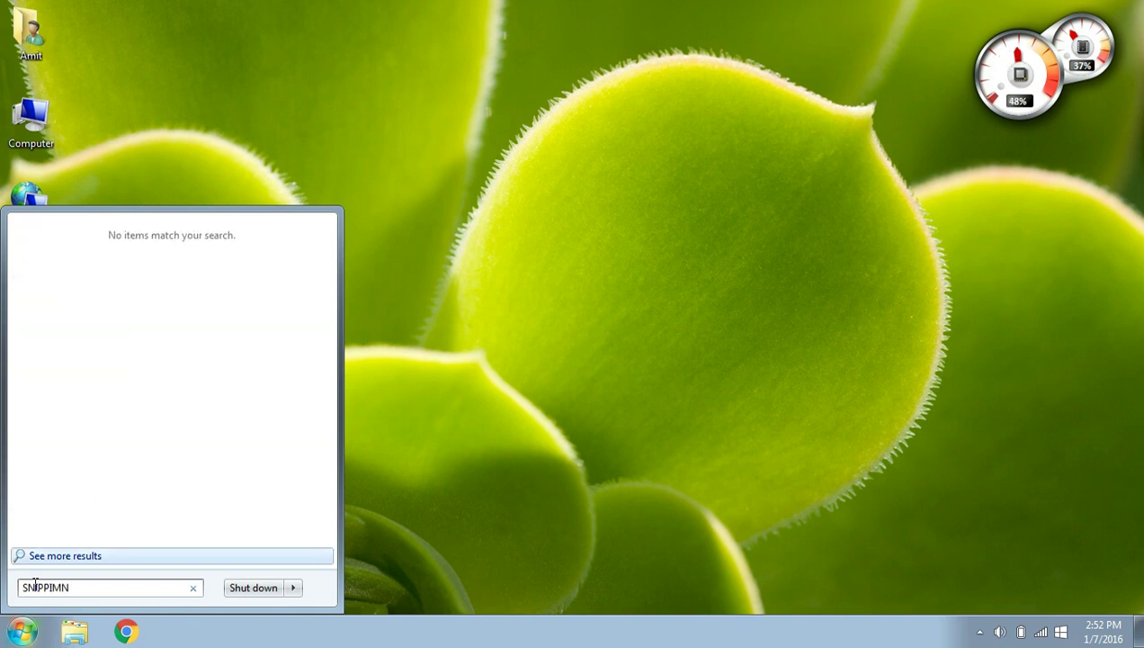
key(BackSpace)
text(NG)
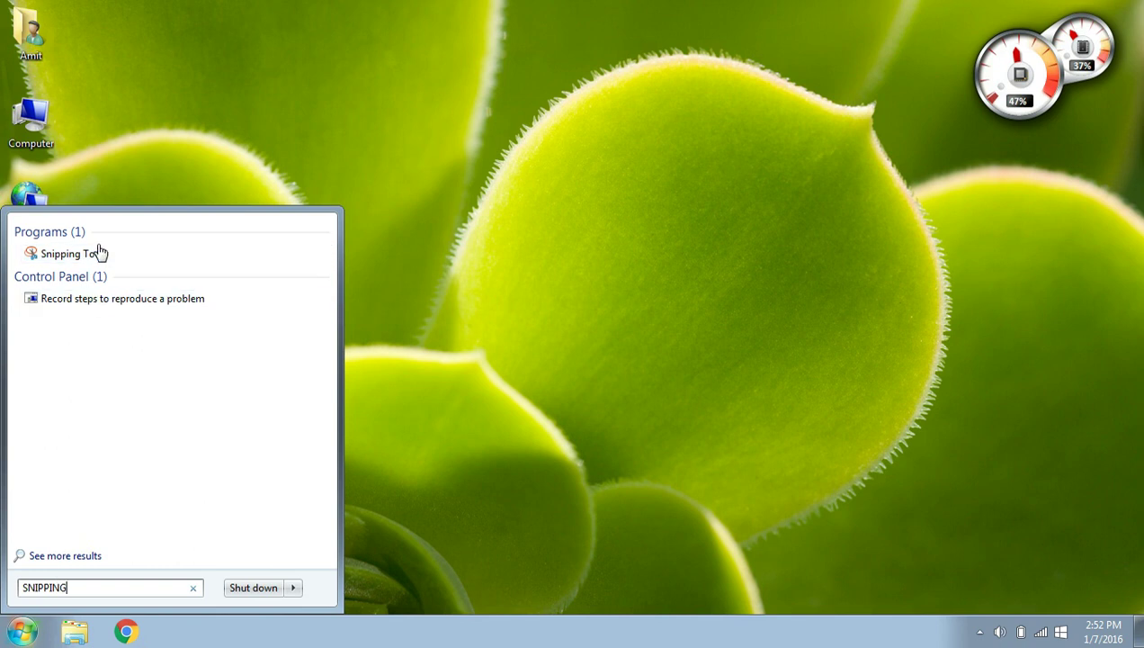
Launch Snipping Tool and snip a rectangular area of the succulent wallpaper
click(100, 256)
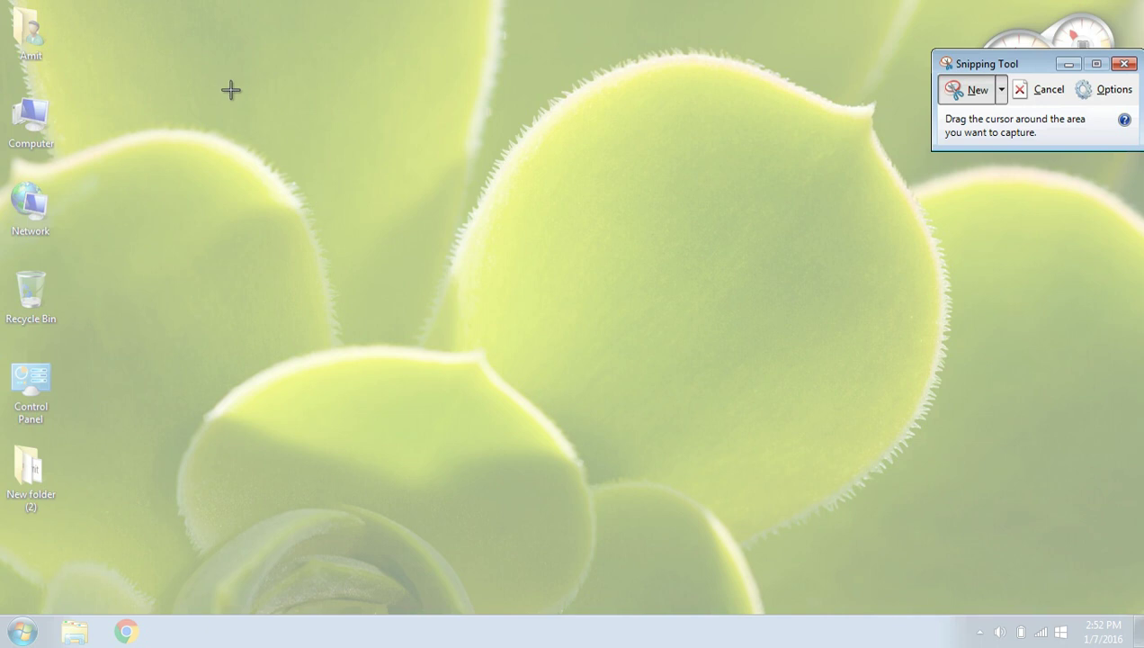
mouse_move(203, 106)
mouse_down()
mouse_move(238, 309)
mouse_move(340, 356)
mouse_move(249, 225)
mouse_move(204, 107)
mouse_up()
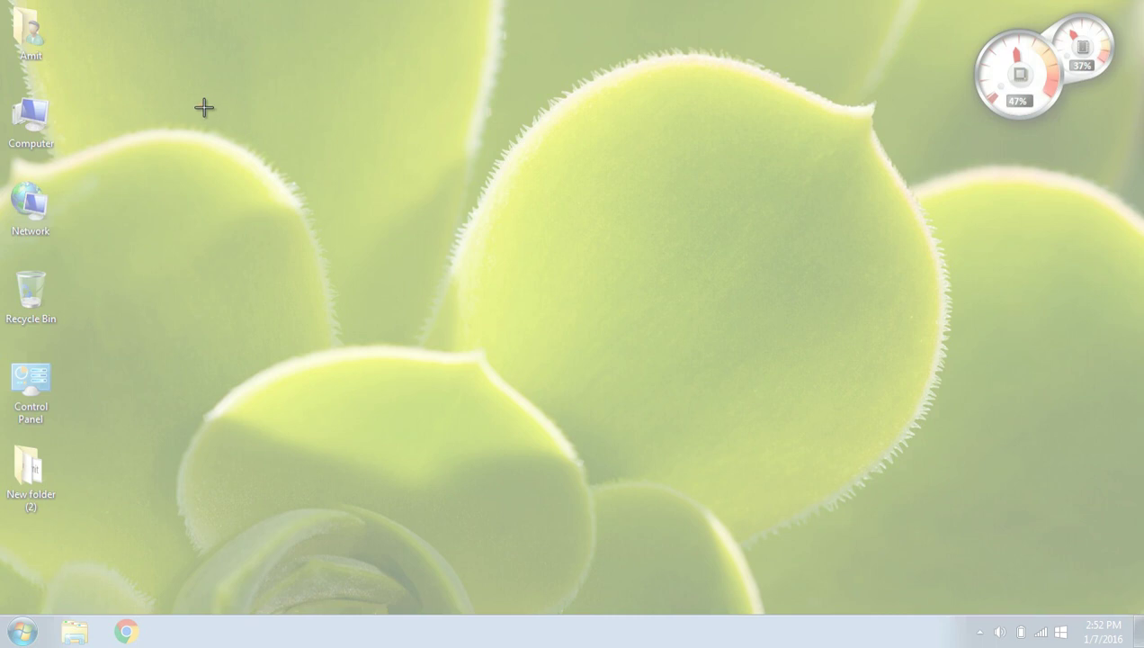
drag(203, 107, 616, 420)
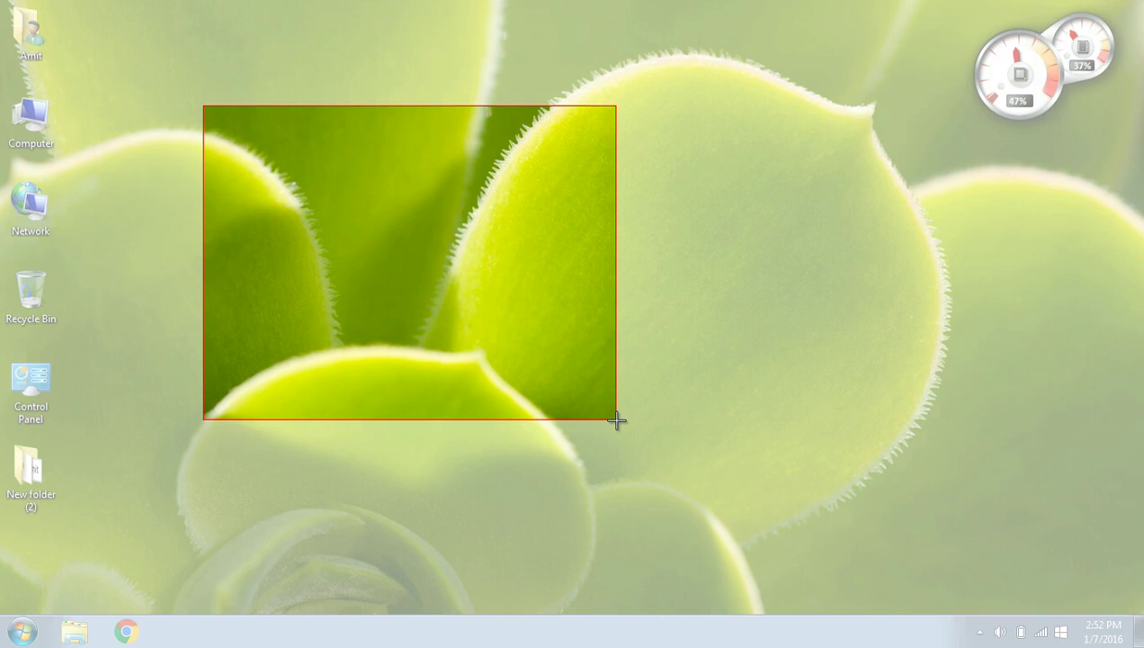
mouse_move(616, 420)
mouse_down()
mouse_move(317, 296)
mouse_move(608, 410)
mouse_move(607, 440)
mouse_up()
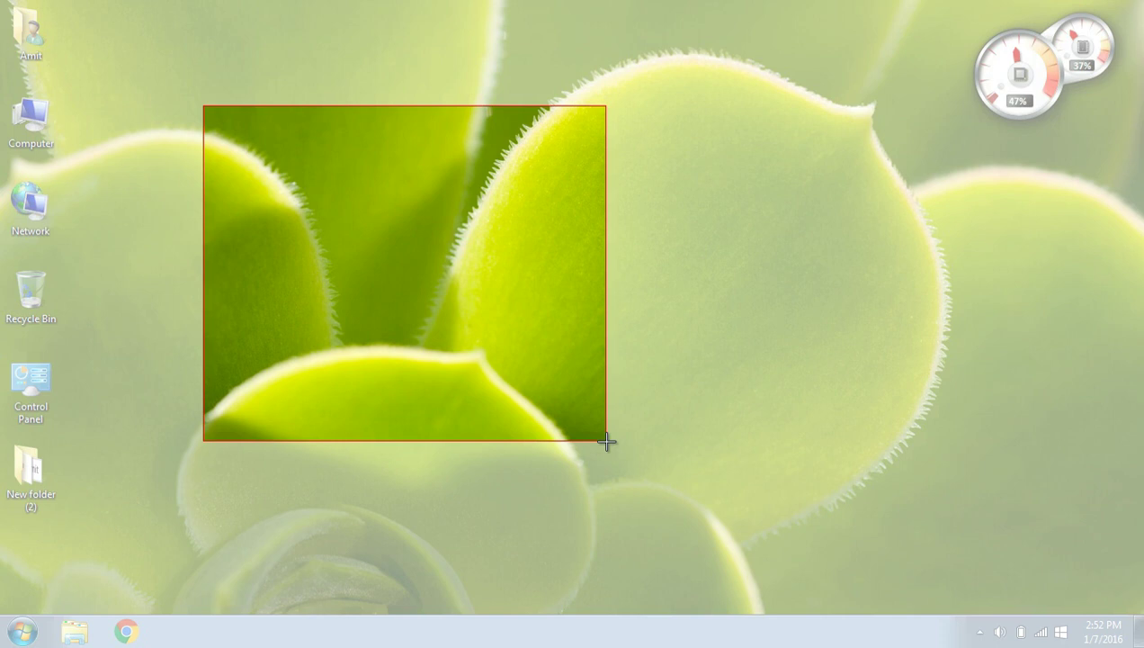
drag(606, 441, 606, 441)
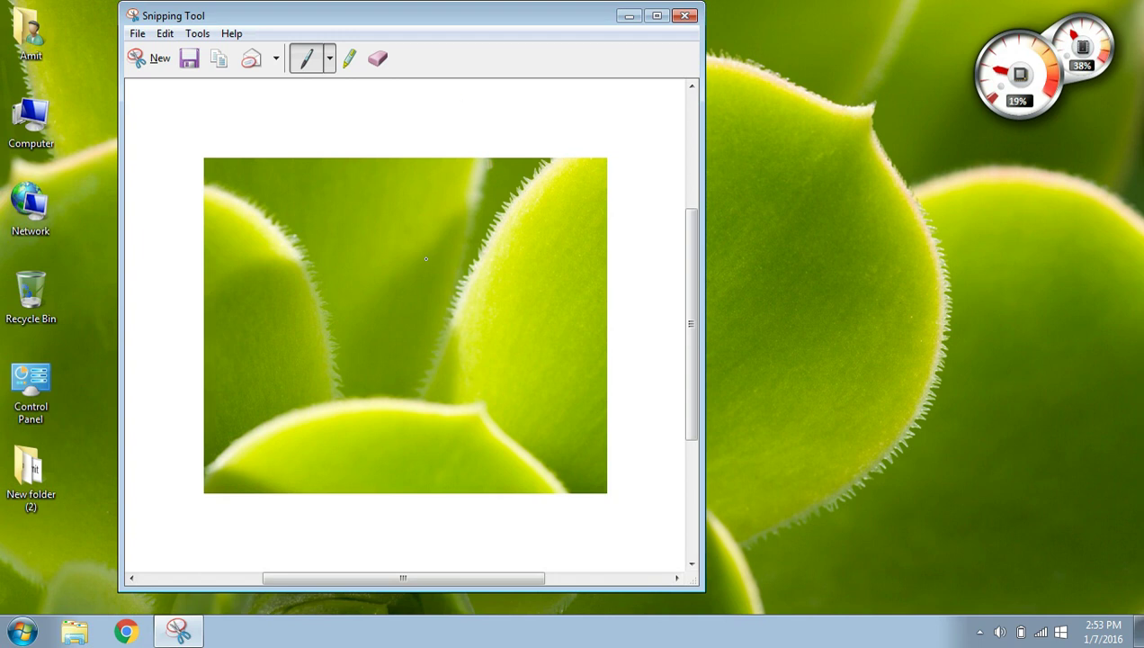
Save the snip to the Desktop as the PNG file TEST1
click(140, 34)
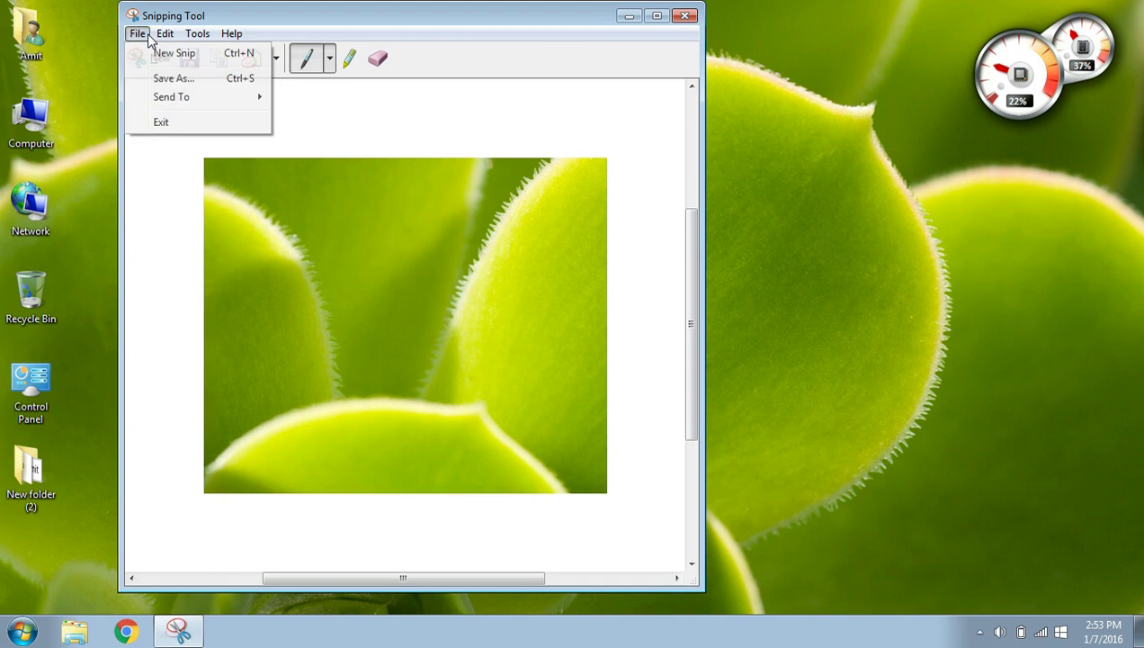
click(171, 80)
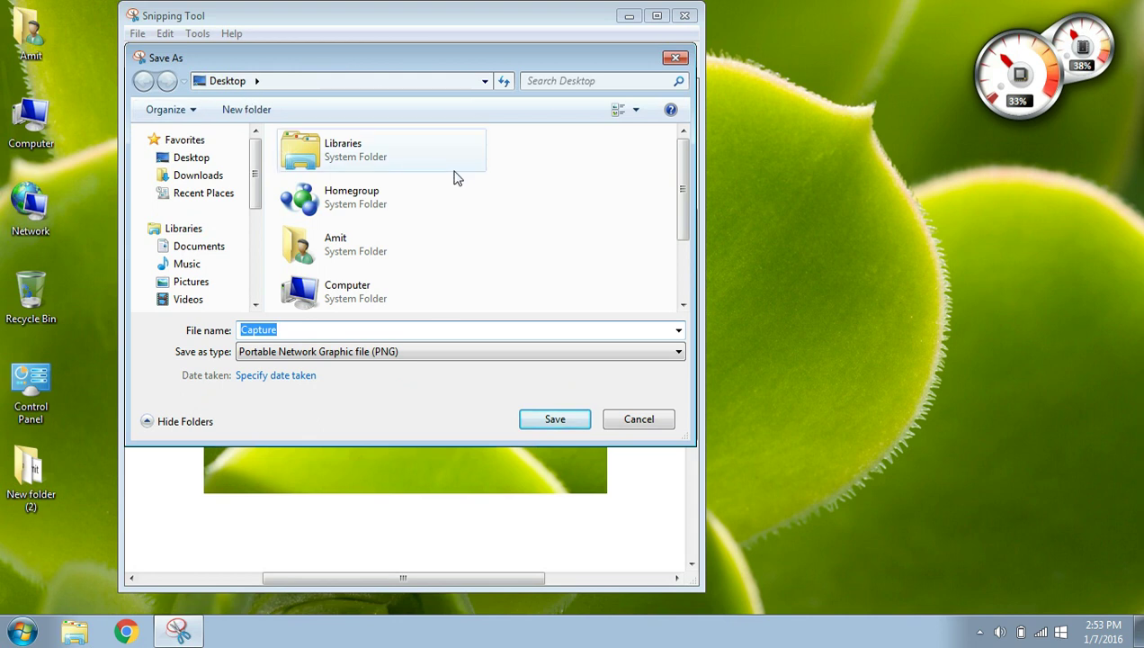
drag(681, 171, 676, 228)
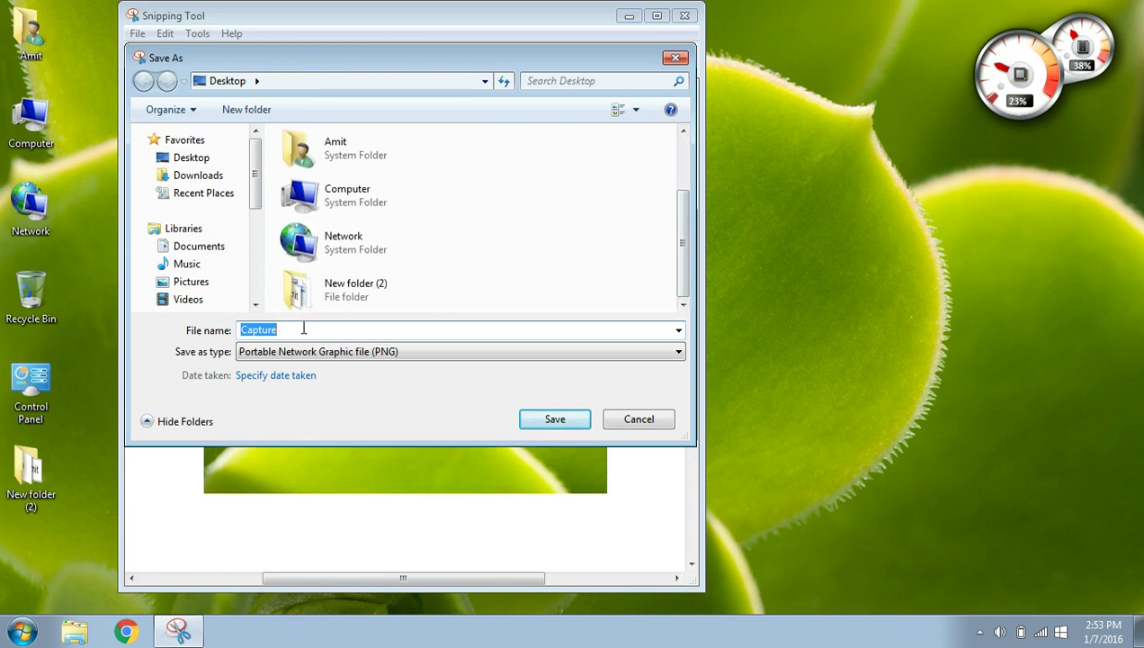
text(TEST1)
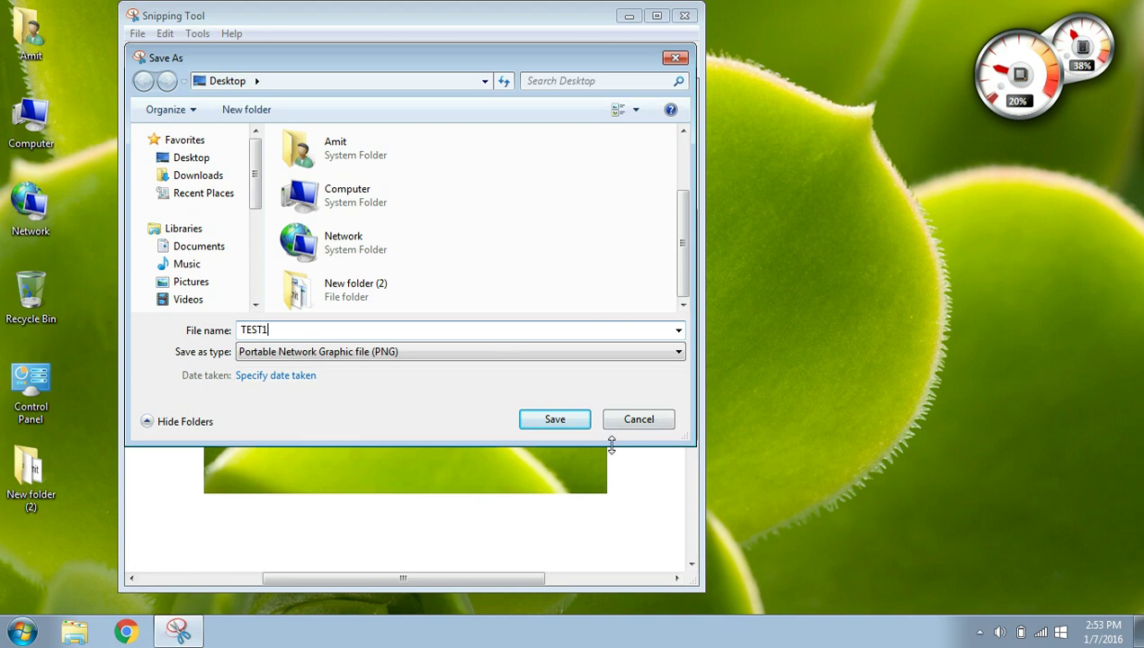
click(565, 423)
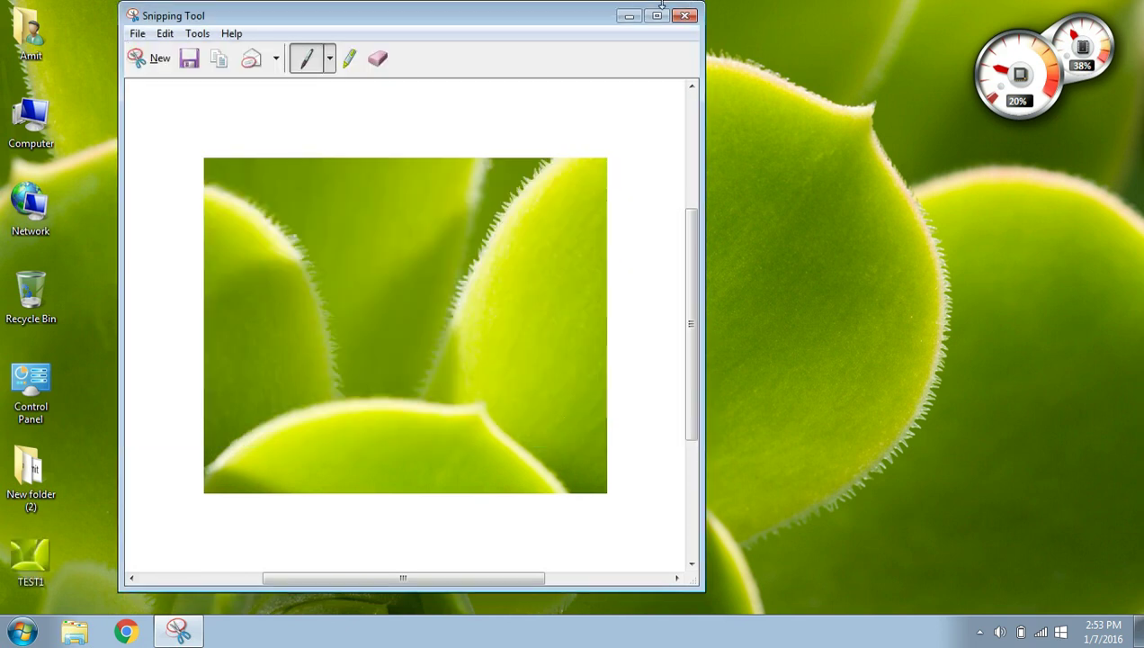
Close Snipping Tool, review TEST1 from the desktop in Picasa Photo Viewer, then close the viewer
click(683, 17)
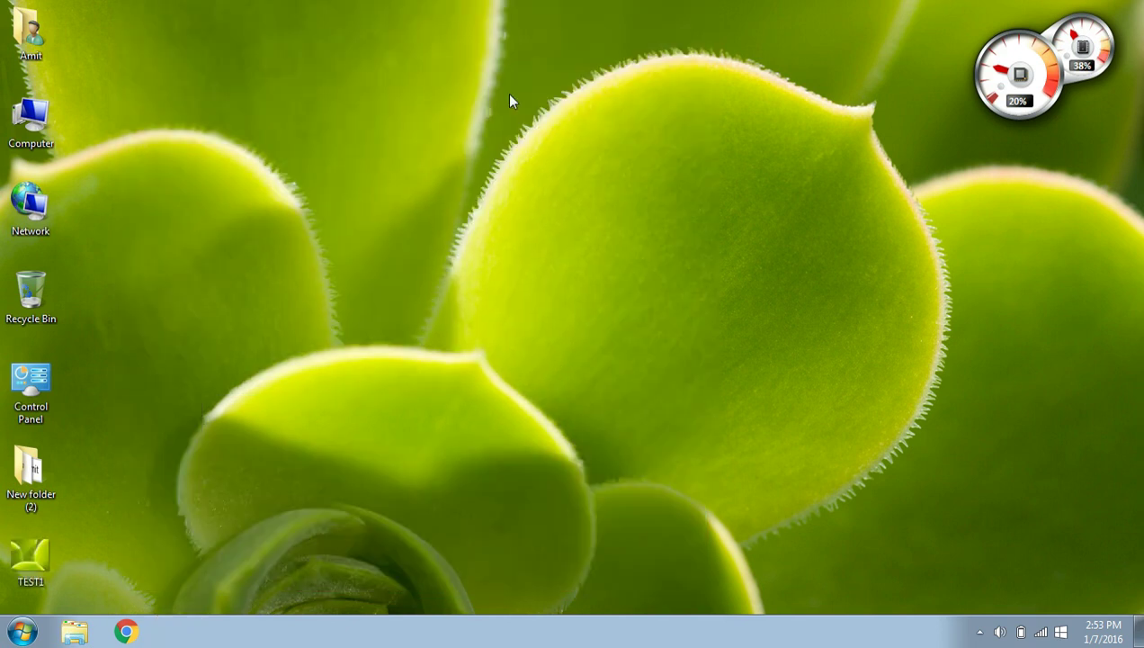
click(27, 574)
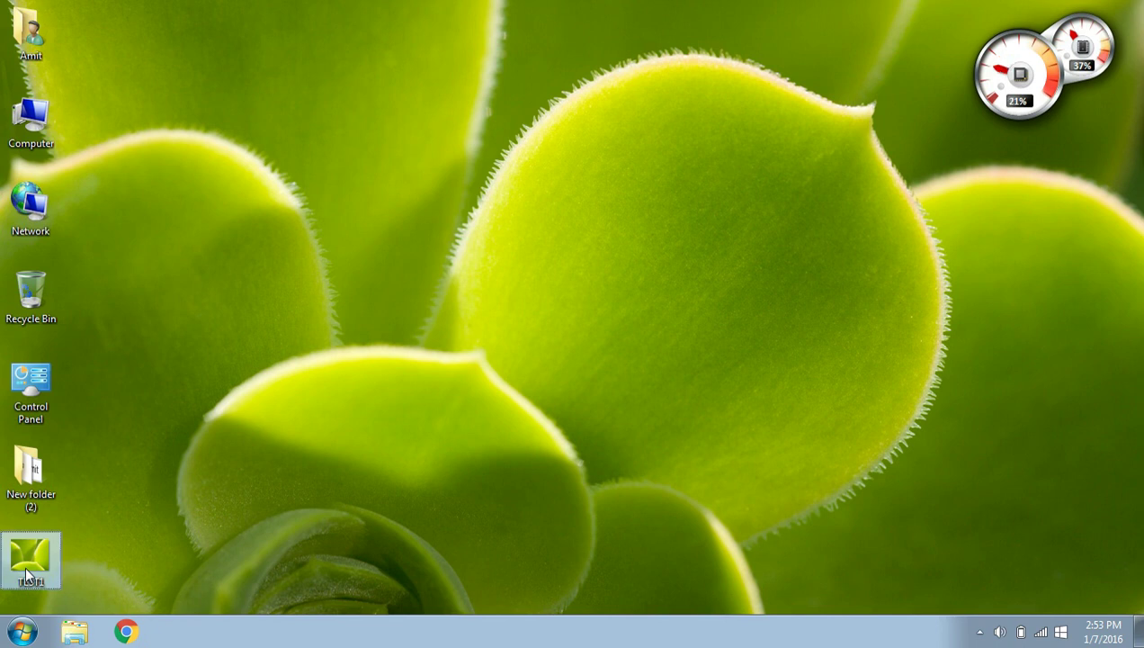
double_click(27, 574)
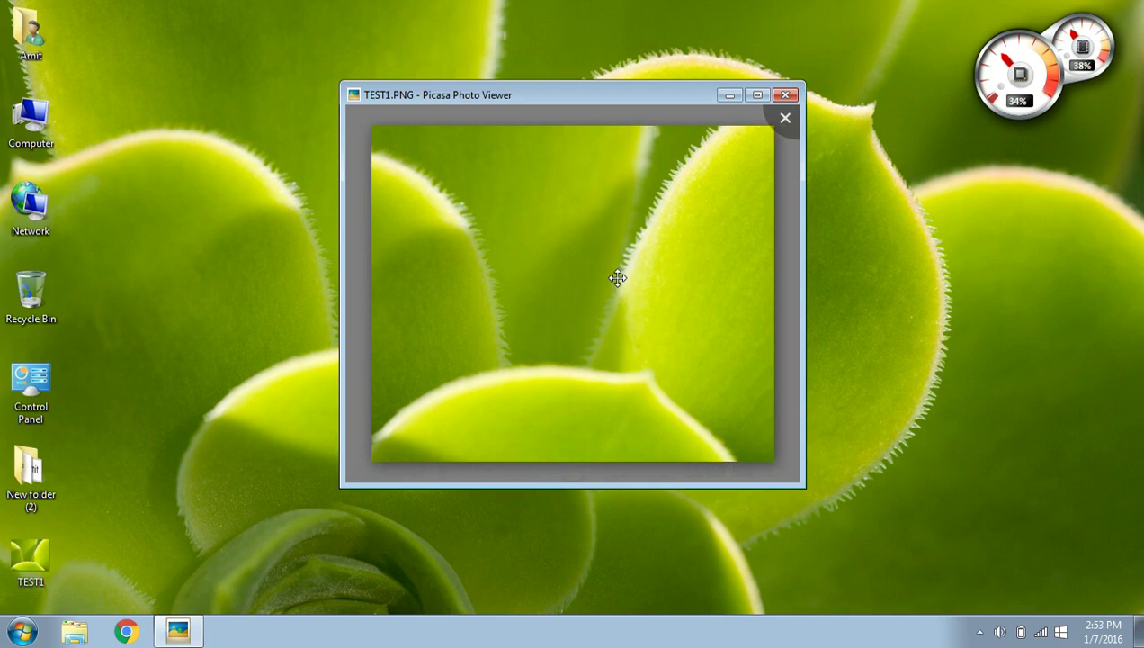
scroll(616, 277, up, 3)
scroll(618, 276, down, 3)
click(785, 95)
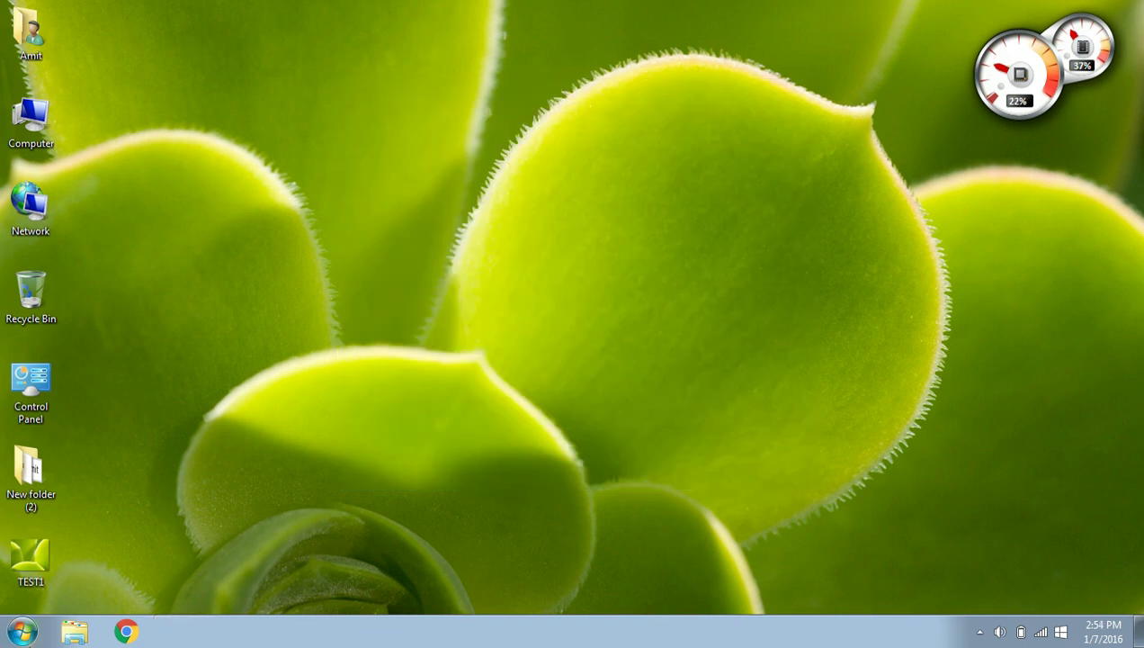
Create a new Word document on the desktop, keeping its default name
right_click(342, 203)
mouse_move(418, 411)
click(636, 263)
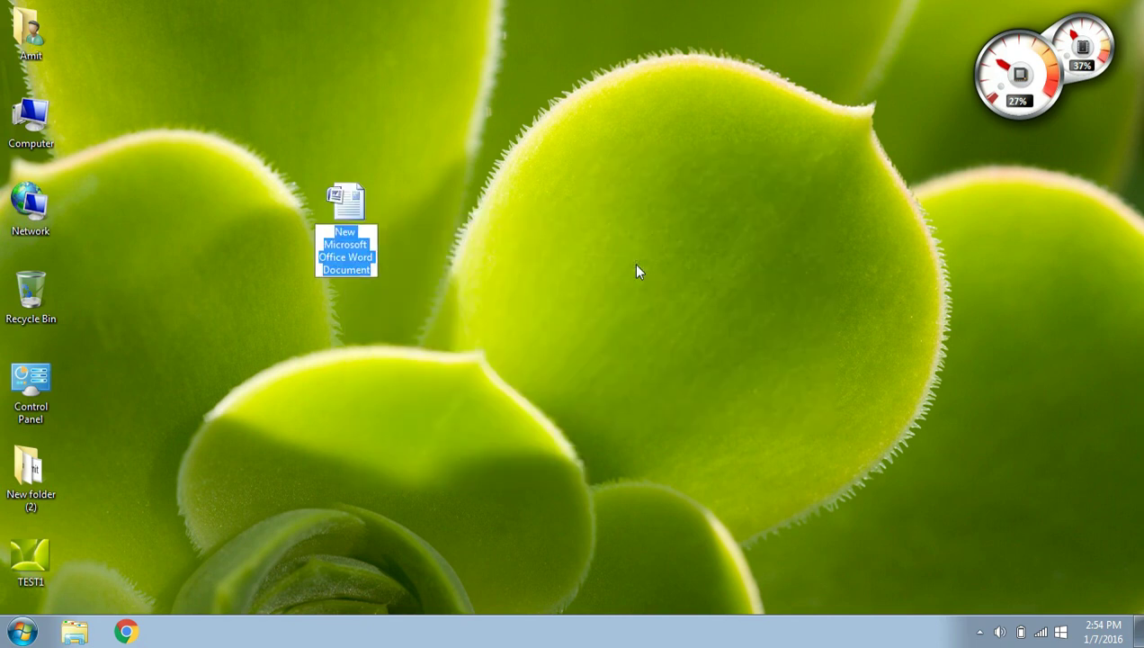
key(Return)
key(Return)
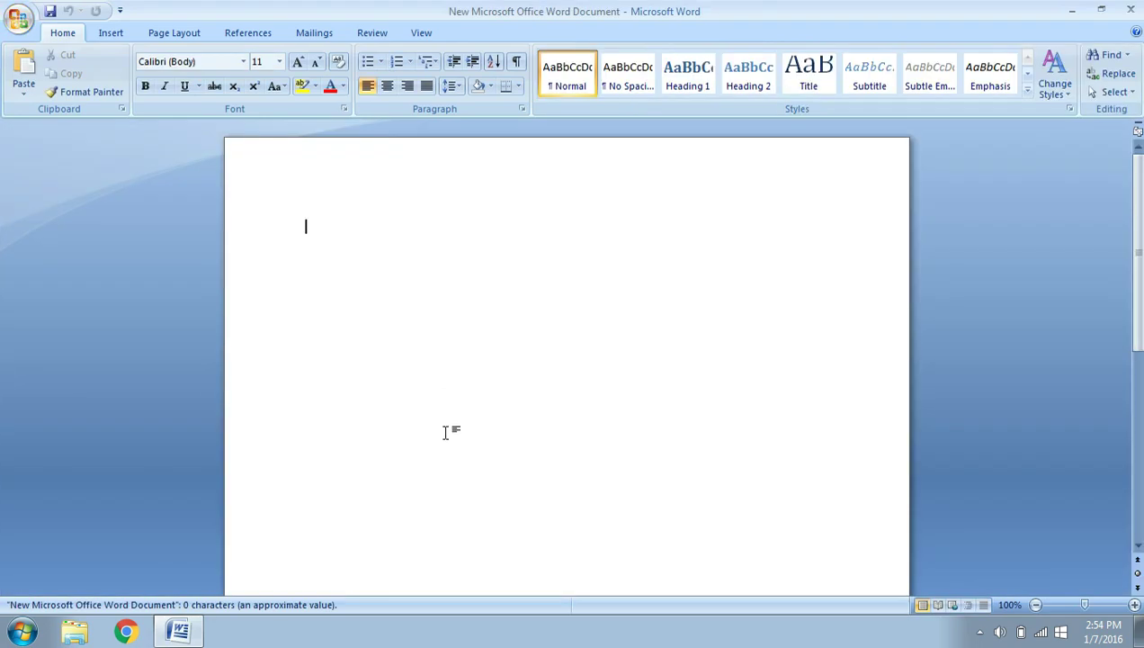
Type a one-line greeting introducing the user's name, removing the stray 3
text(HI MY)
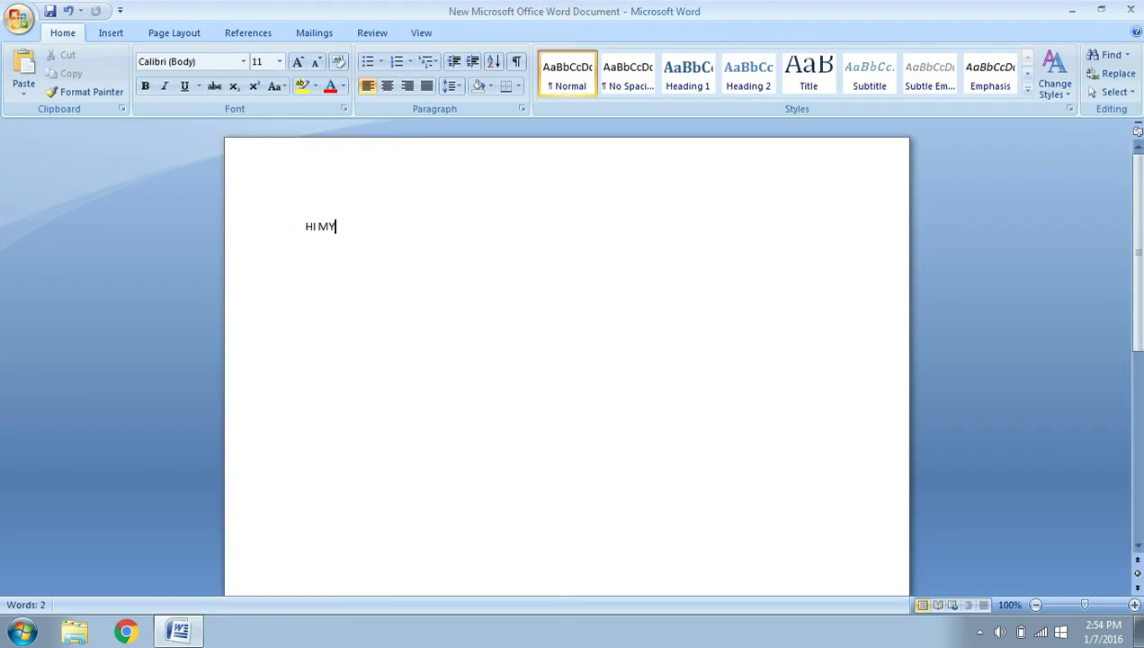
text( NAME3)
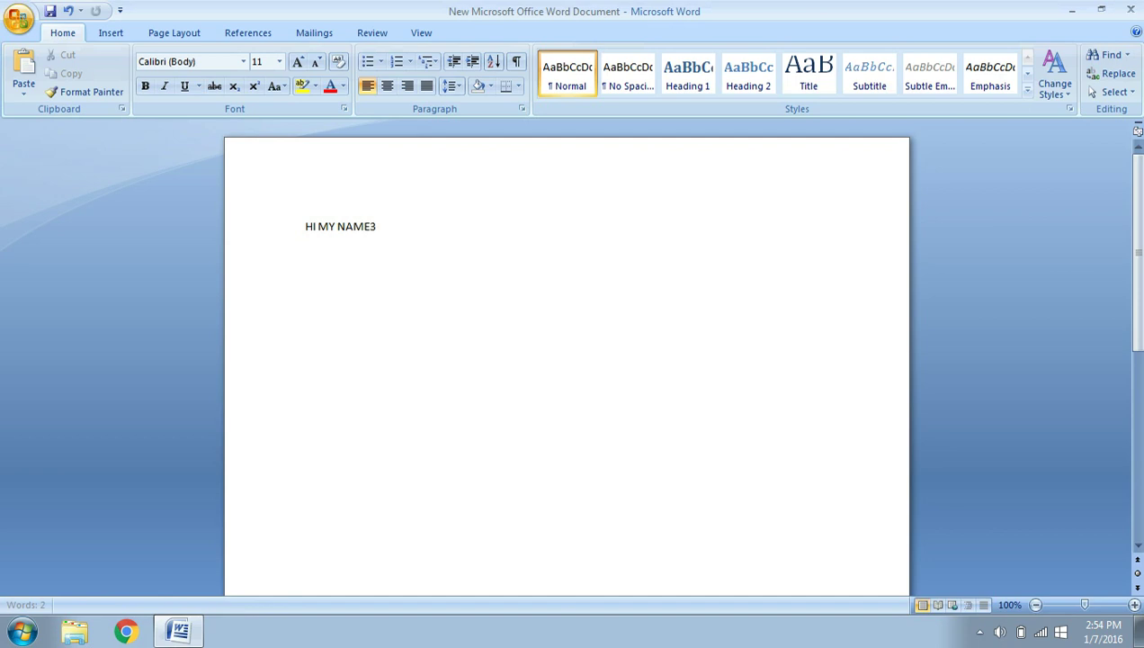
text( IS AMIT)
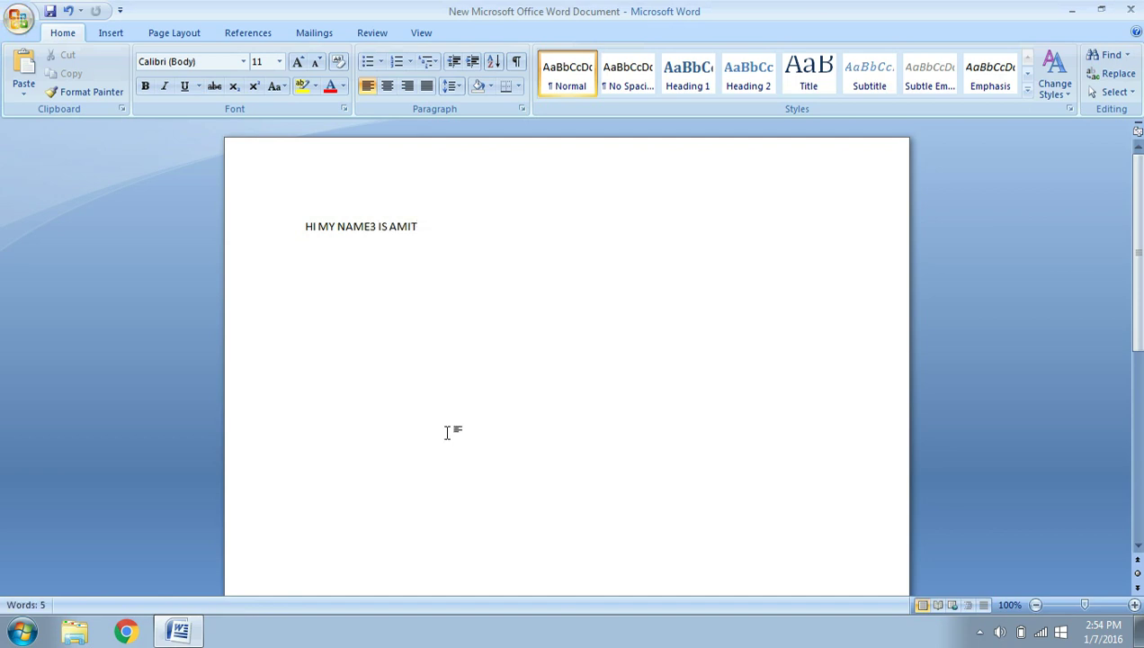
click(375, 226)
key(BackSpace)
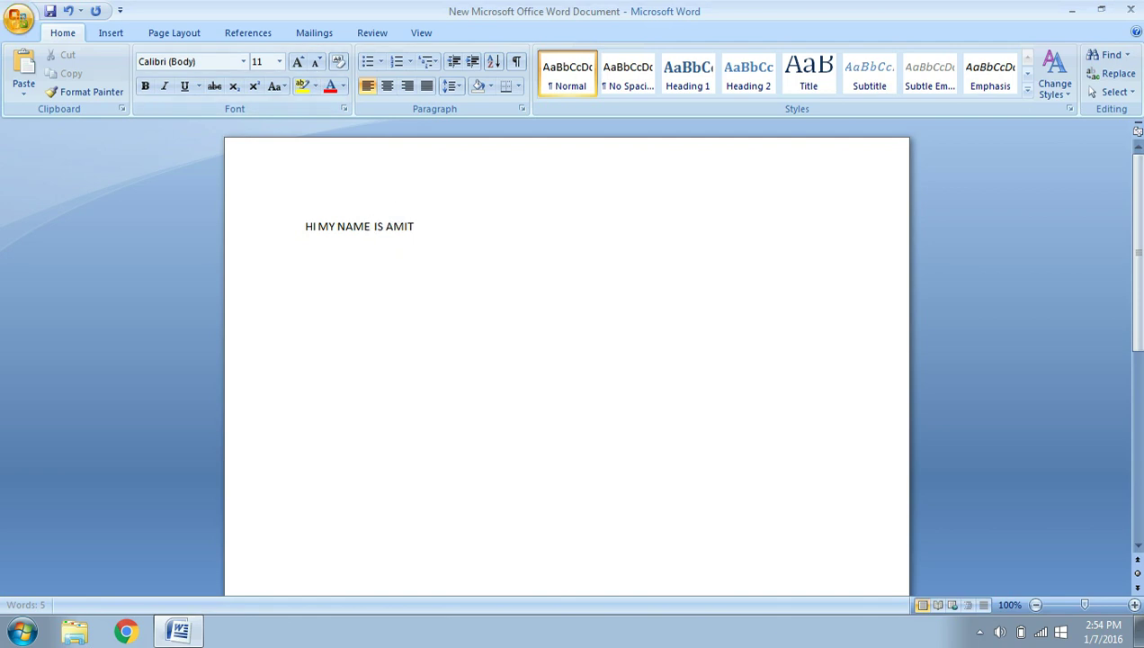
Enlarge the greeting line to 20 pt and undo a stray z
drag(415, 229, 310, 236)
click(279, 61)
click(260, 198)
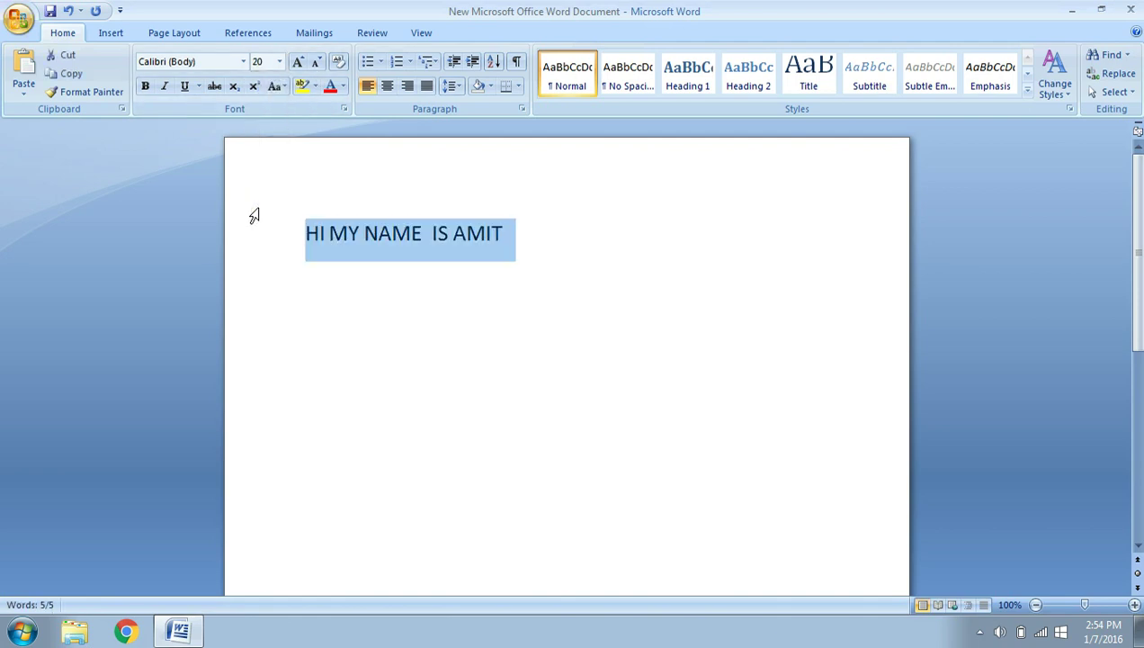
click(296, 266)
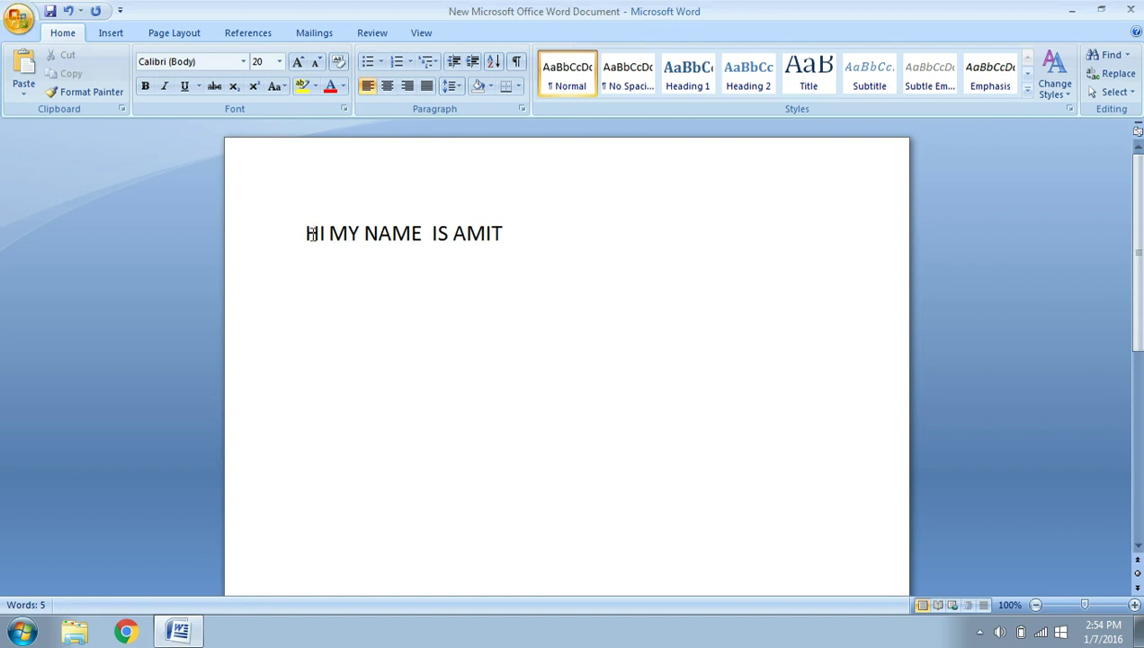
text(z)
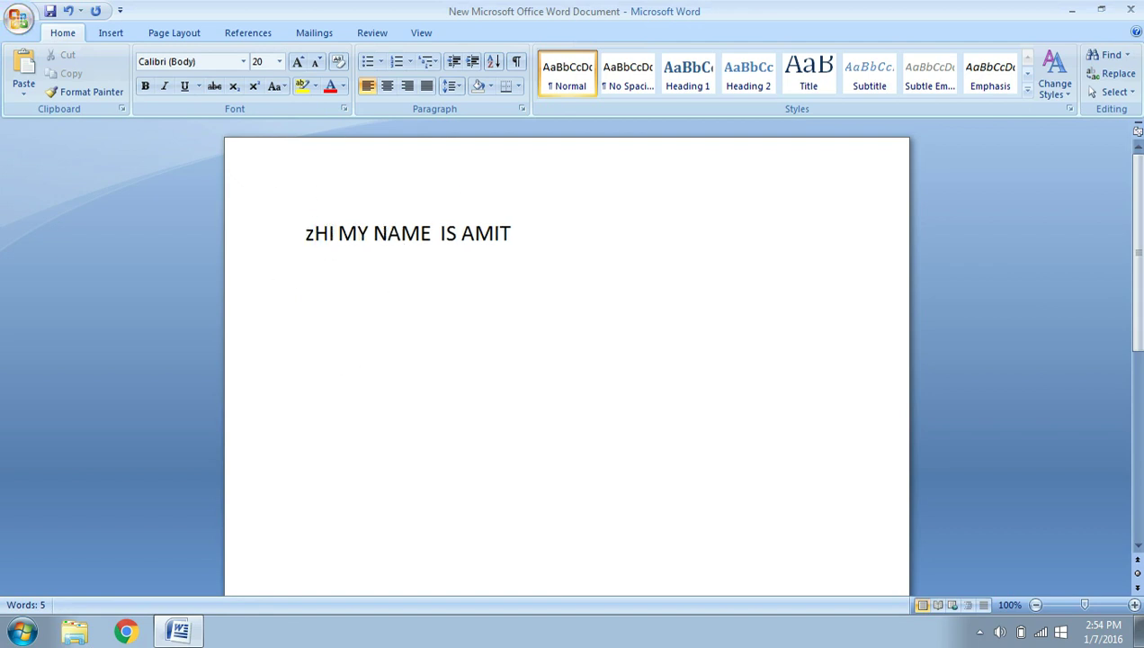
key(ctrl+z)
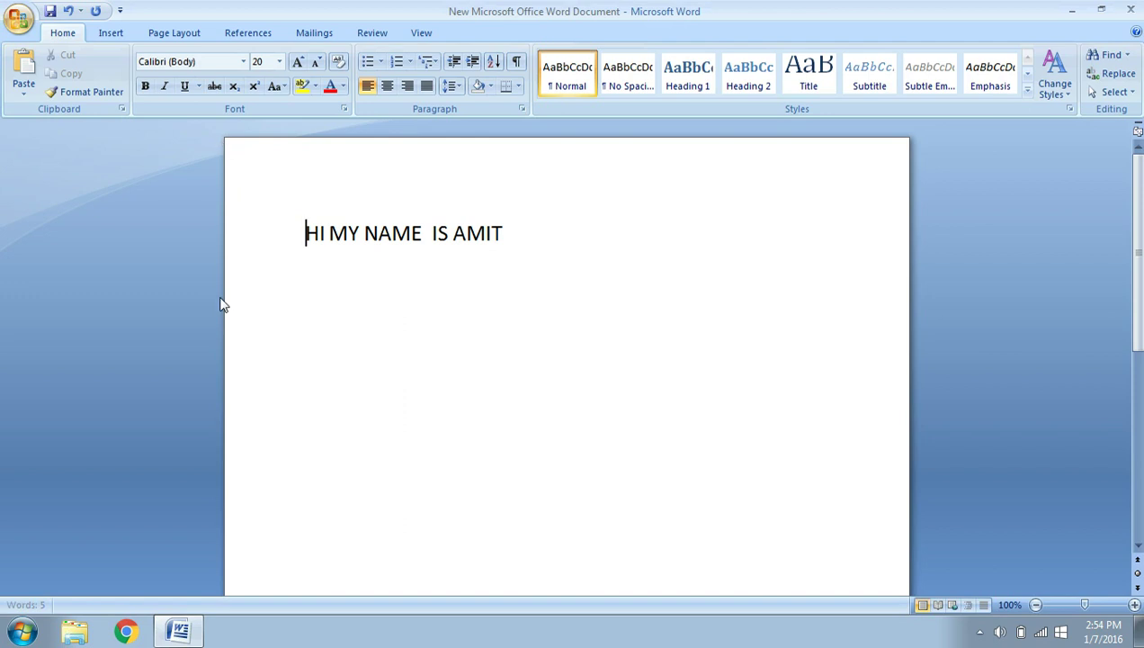
click(22, 632)
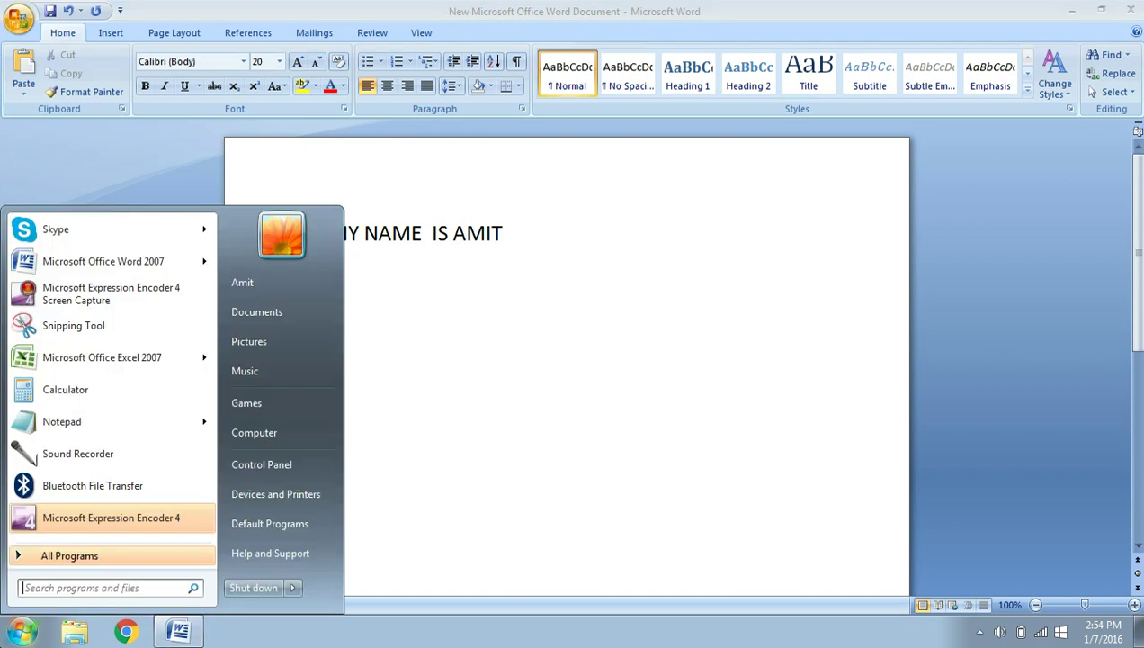
Launch Snipping Tool and snip a rectangle around the 20 pt greeting line
click(63, 329)
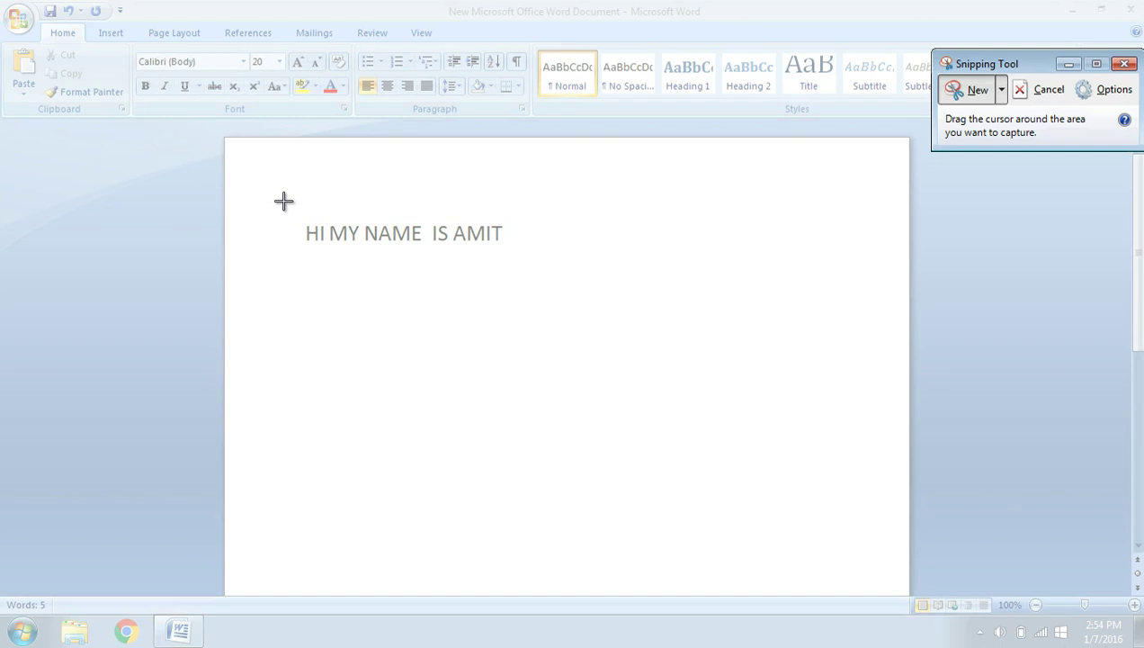
drag(283, 201, 540, 278)
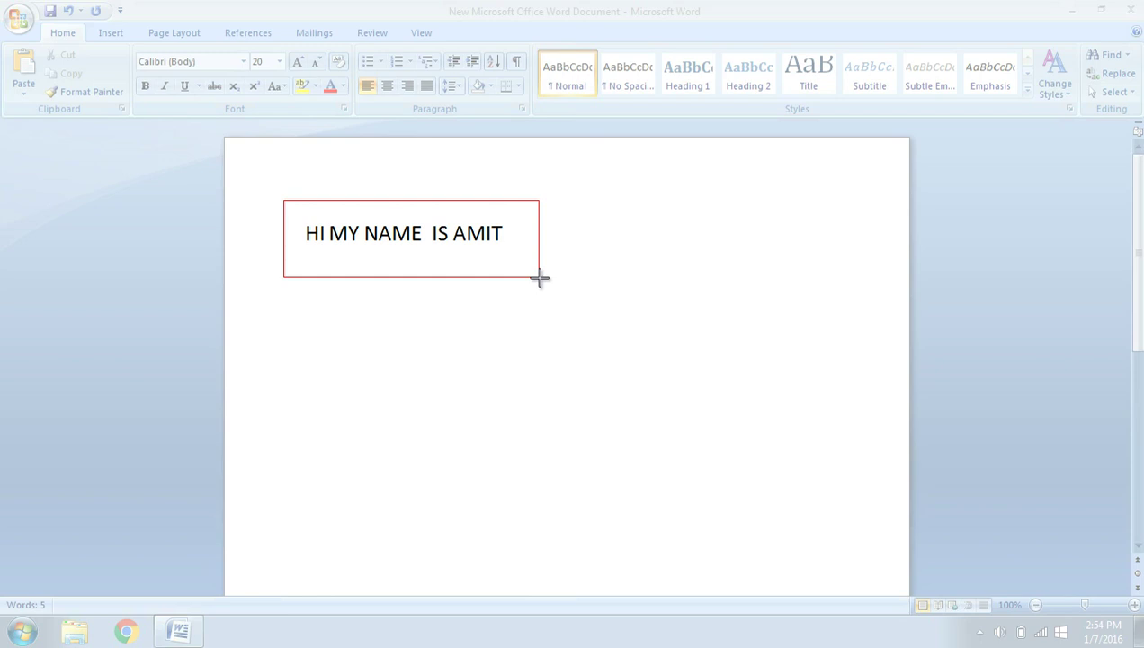
drag(540, 277, 540, 277)
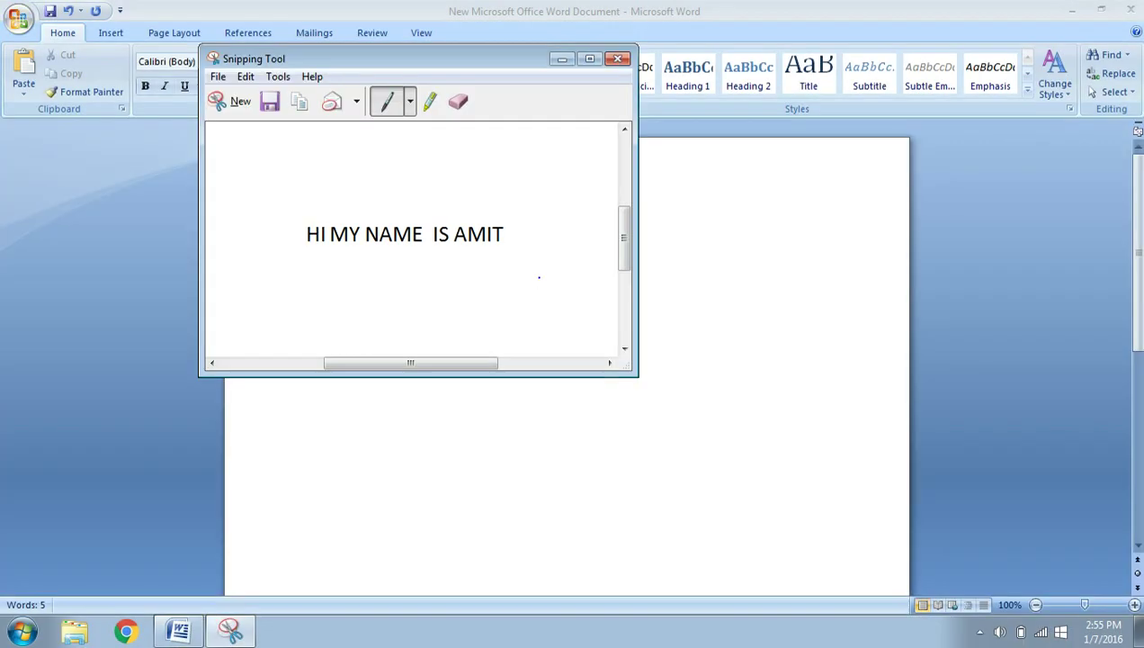
Save the greeting snip to the Desktop as the PNG file TEST2
click(218, 77)
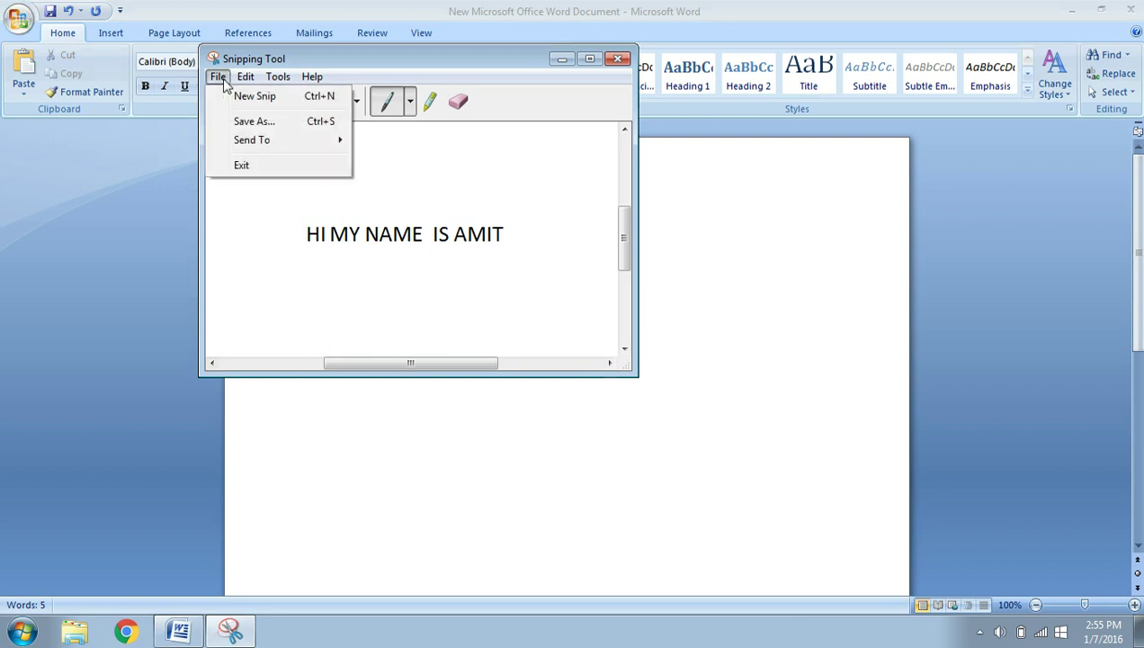
click(245, 122)
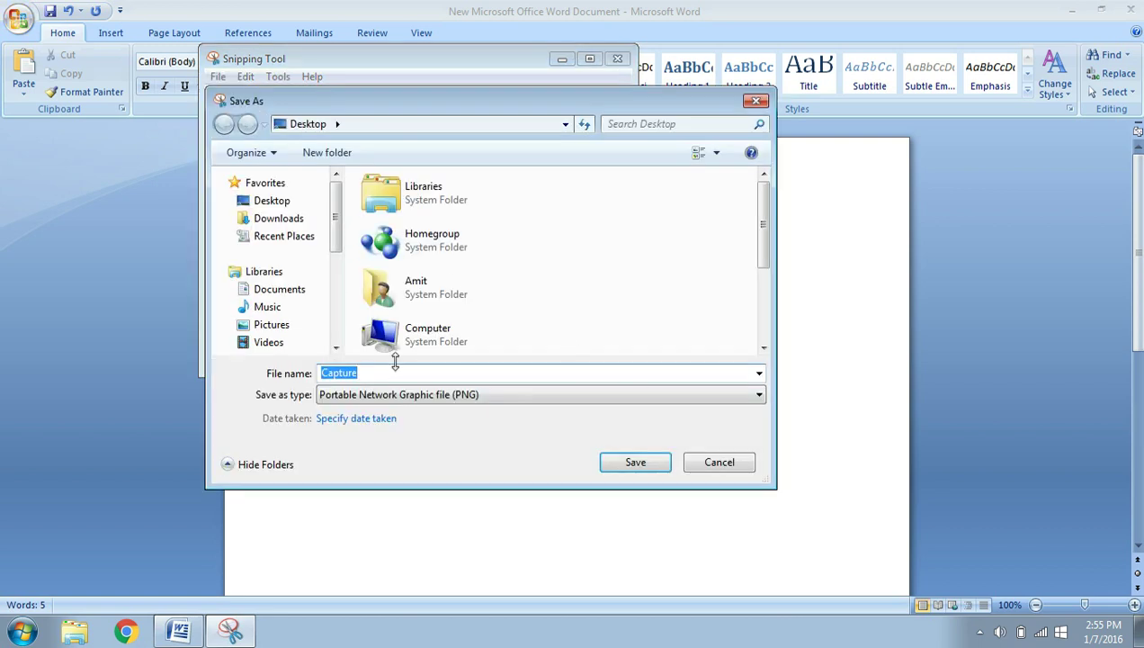
text(TEST2)
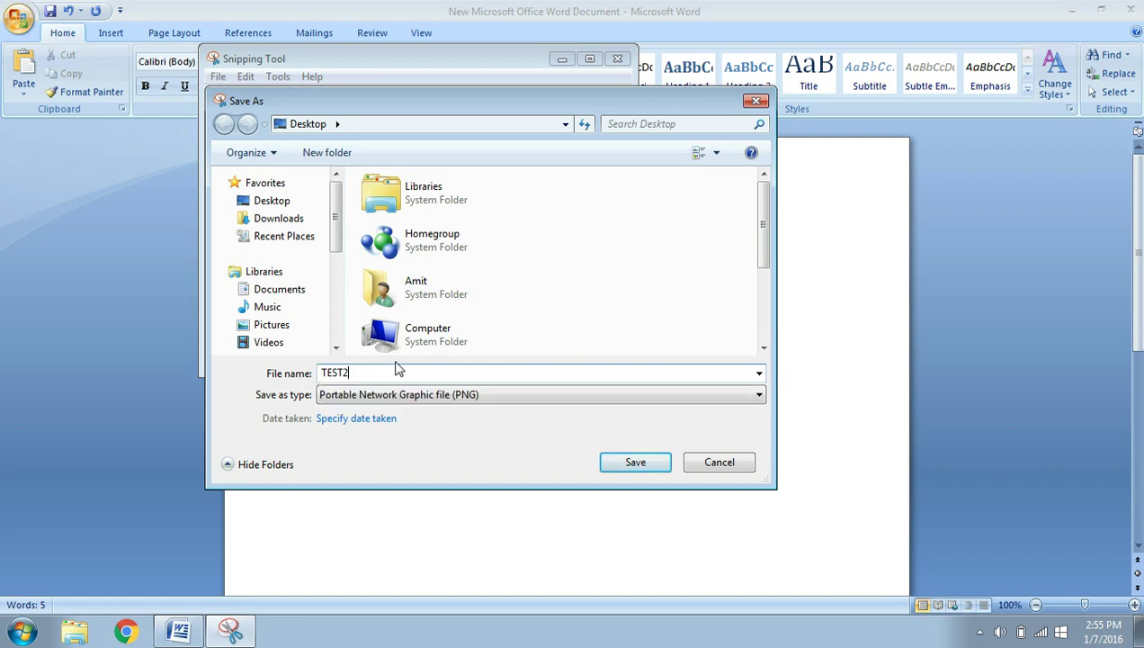
key(Return)
Close Snipping Tool and close Word without saving the document
click(617, 59)
key(alt+F4)
click(581, 356)
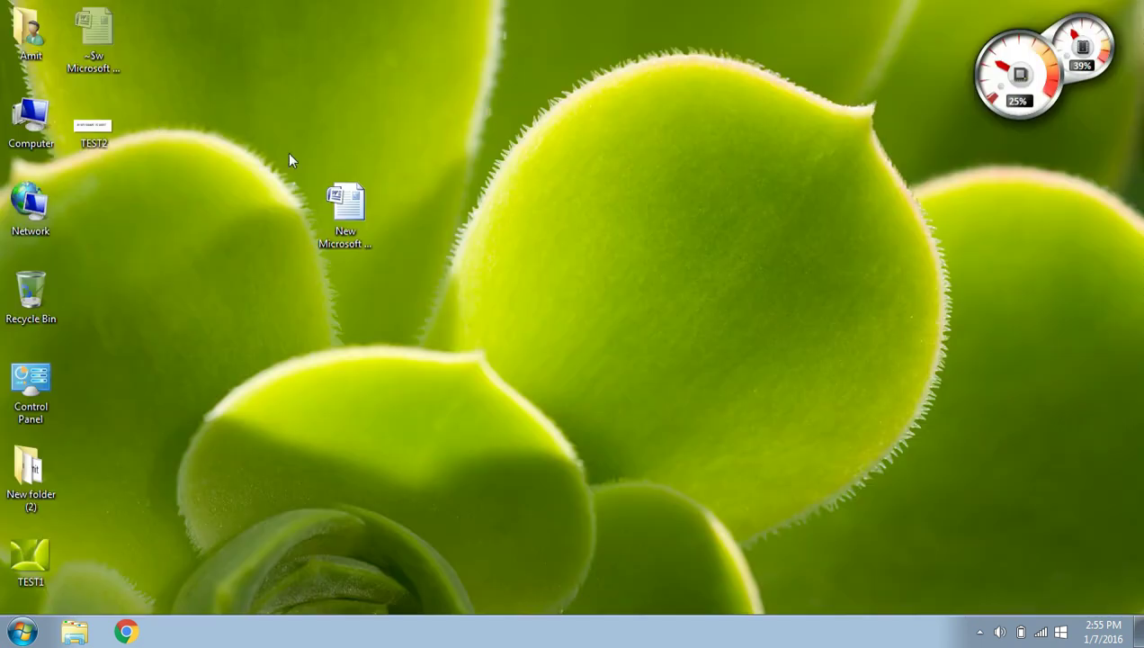
Open TEST2 in Picasa Photo Viewer as a window, enlarged and moved higher
double_click(99, 142)
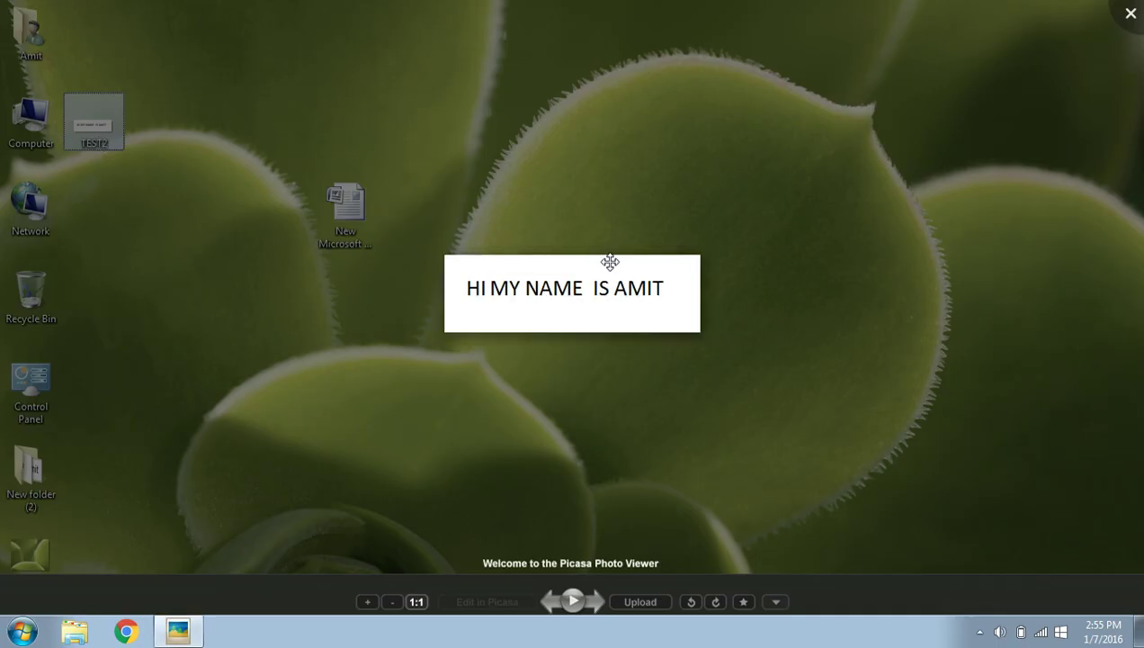
click(945, 306)
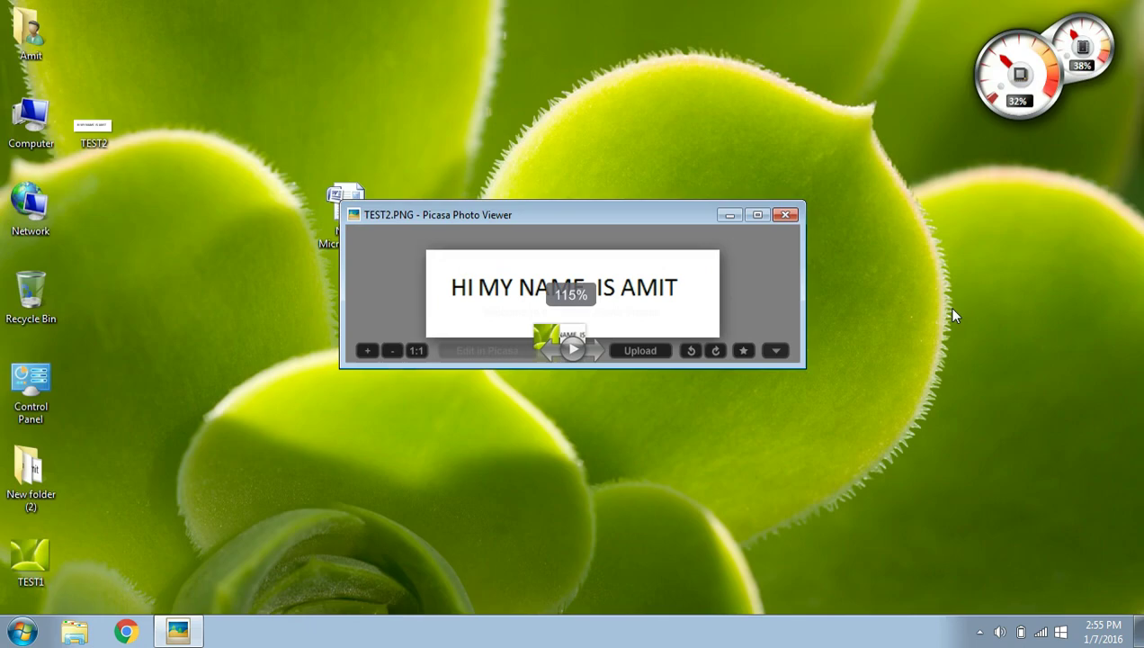
click(756, 216)
click(746, 208)
drag(508, 205, 546, 177)
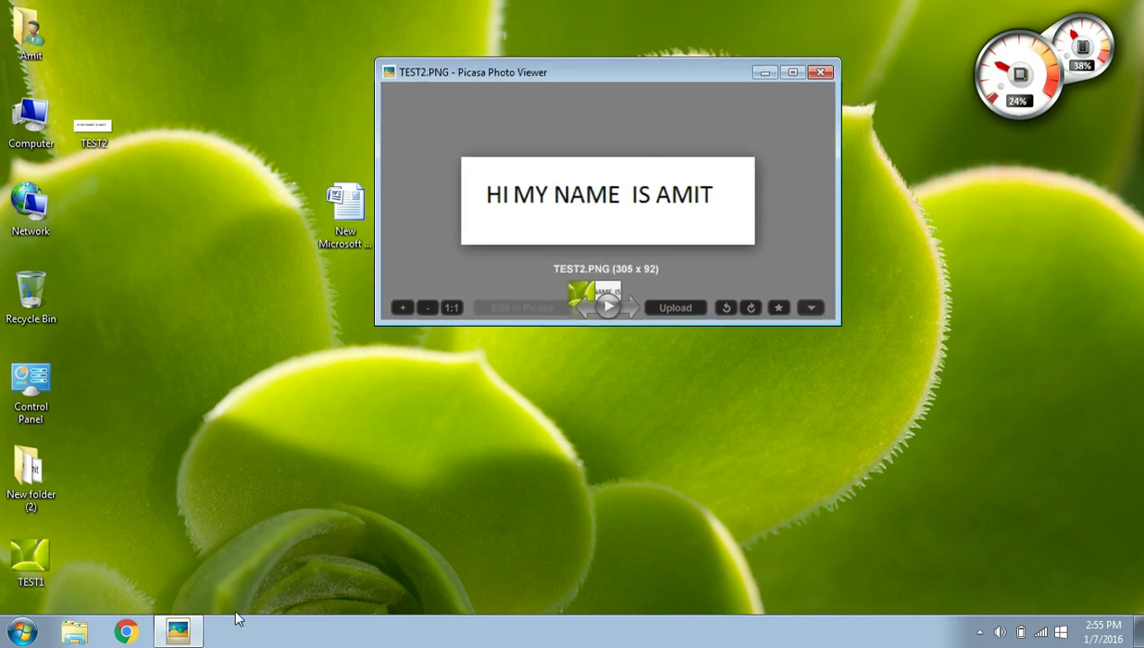